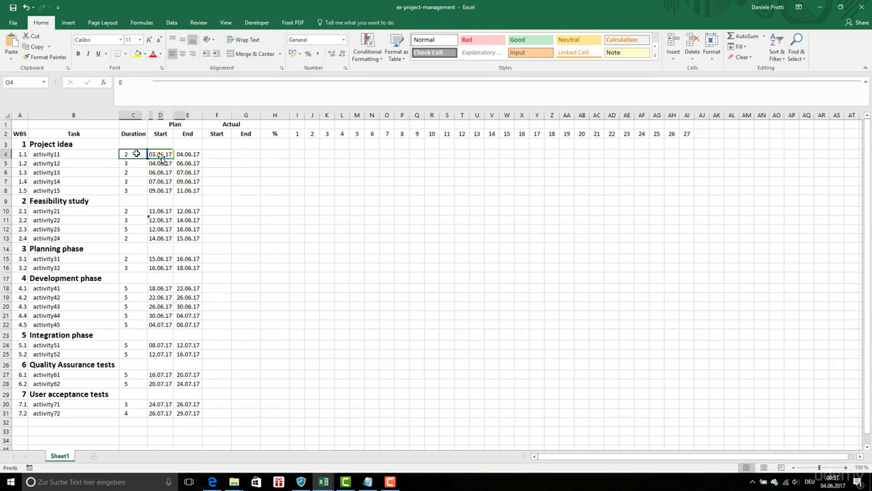
# - Review the formulas behind the planned end date of activity11 and the planned start date of activity12
pyautogui.click(195, 154)
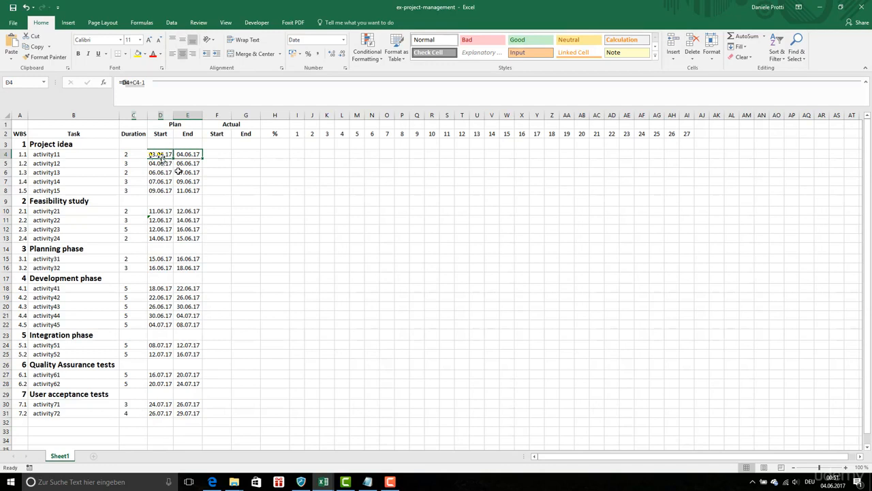
pyautogui.doubleClick(162, 163)
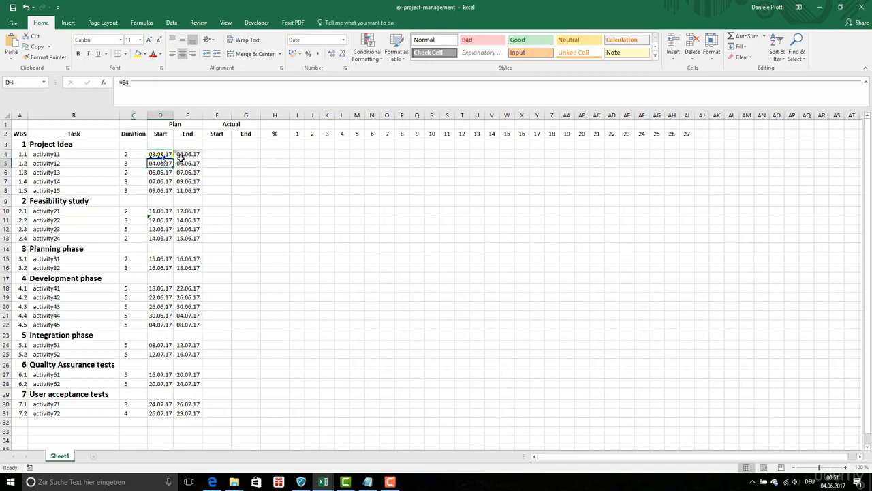
pyautogui.click(192, 154)
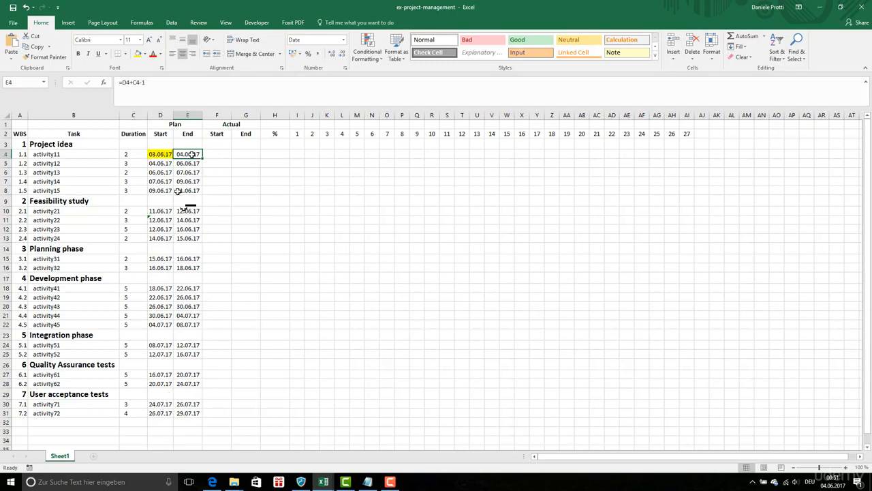
# - Start a new conditional formatting rule for the timeline grid I4:AI31
pyautogui.click(297, 154)
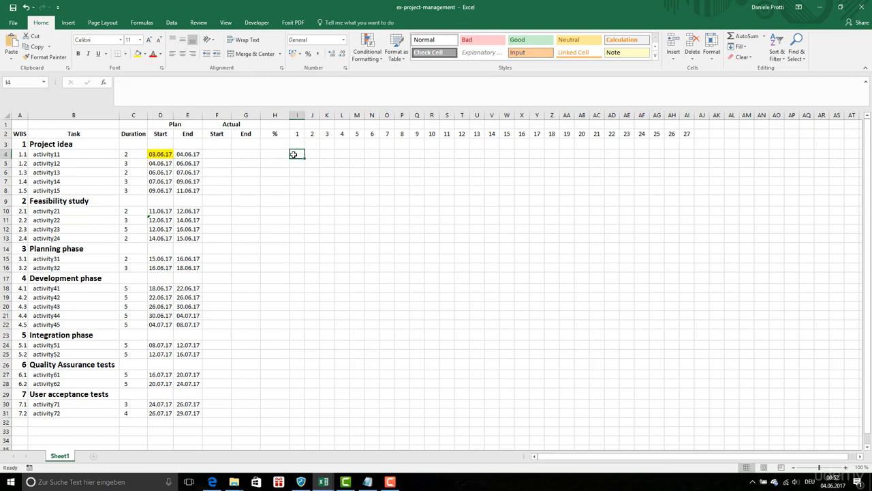
pyautogui.moveTo(294, 153); pyautogui.dragTo(313, 153)
pyautogui.moveTo(316, 155); pyautogui.dragTo(365, 306)
pyautogui.click(298, 153)
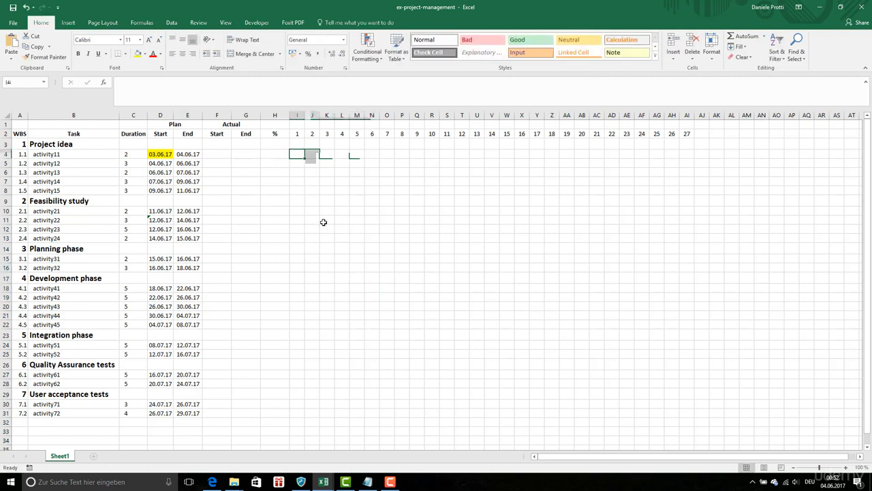
pyautogui.hotkey('ctrl', 'shift', 'End')
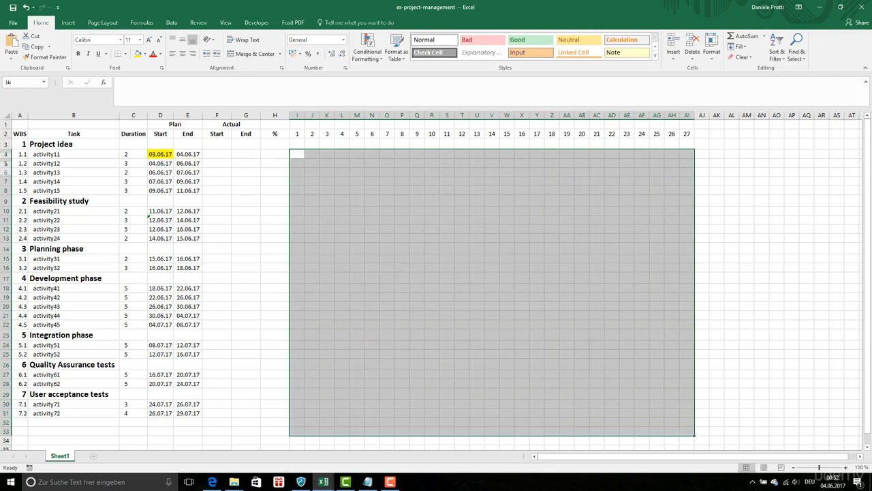
pyautogui.hotkey('shift', 'Up')
pyautogui.hotkey('shift', 'Up')
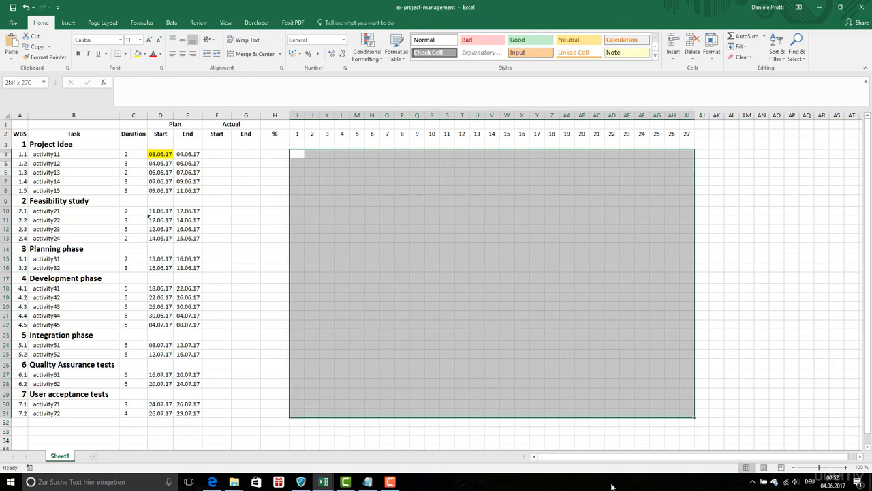
pyautogui.click(367, 51)
pyautogui.click(371, 196)
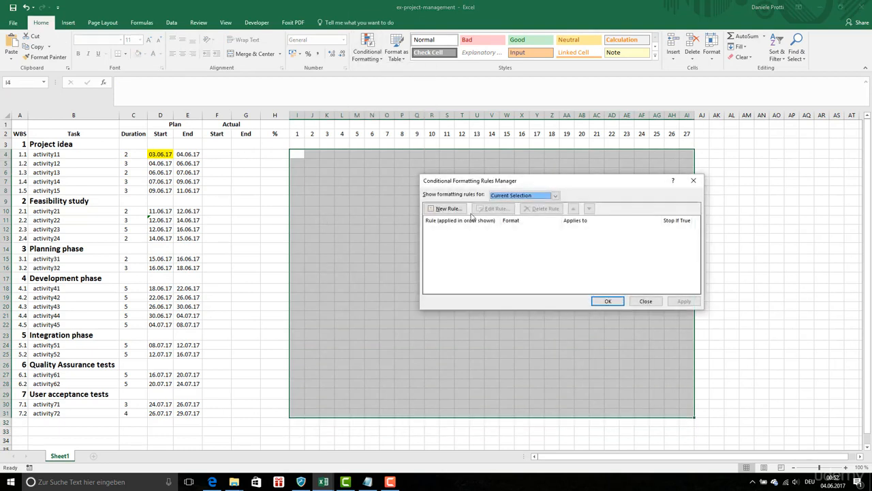
pyautogui.click(449, 210)
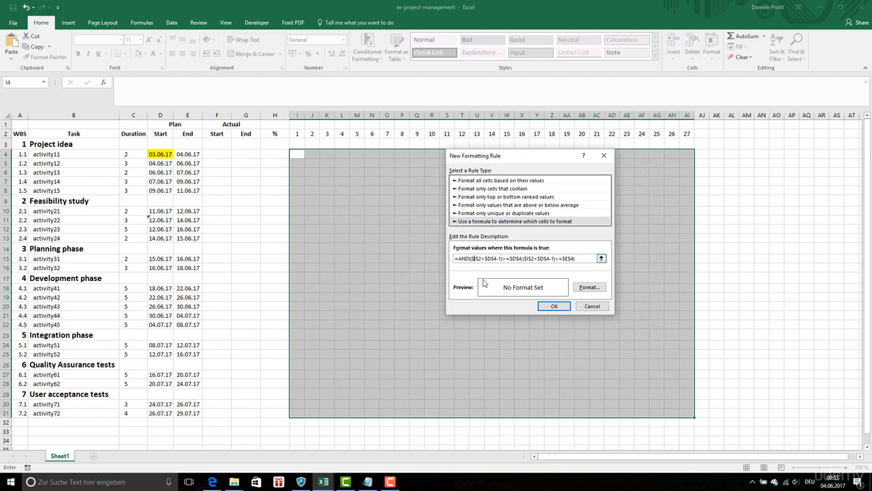
# - Set the rule's formula to =AND((I$2+$D$4-1)>=$D4;(I$2+$D$4-1)<=$E4) and give it a light blue fill
pyautogui.press('BackSpace')
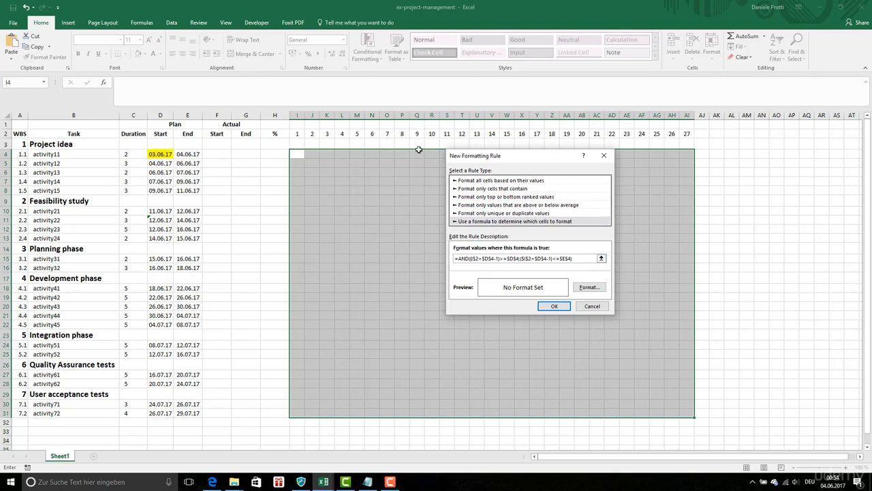
pyautogui.click(485, 259)
pyautogui.press('BackSpace')
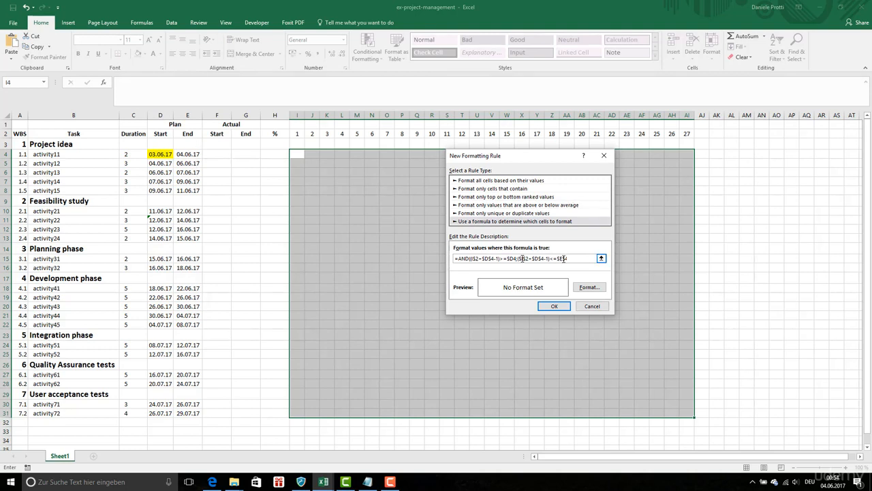
pyautogui.click(588, 288)
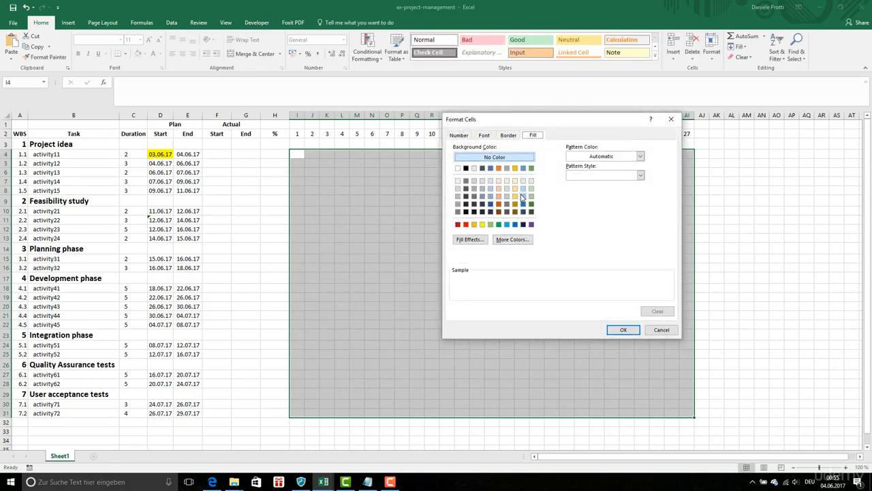
pyautogui.click(523, 196)
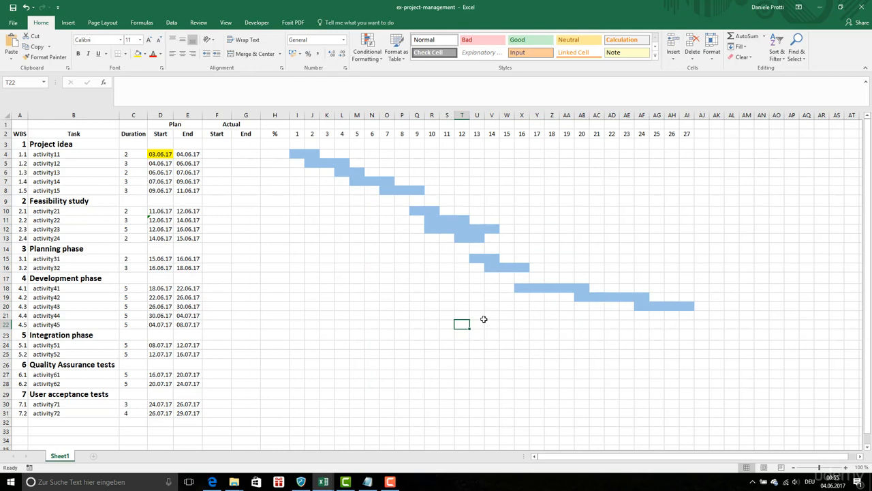
# - Set the durations of all activities in the development, integration and quality assurance phases to 3
pyautogui.click(134, 289)
pyautogui.write('3')
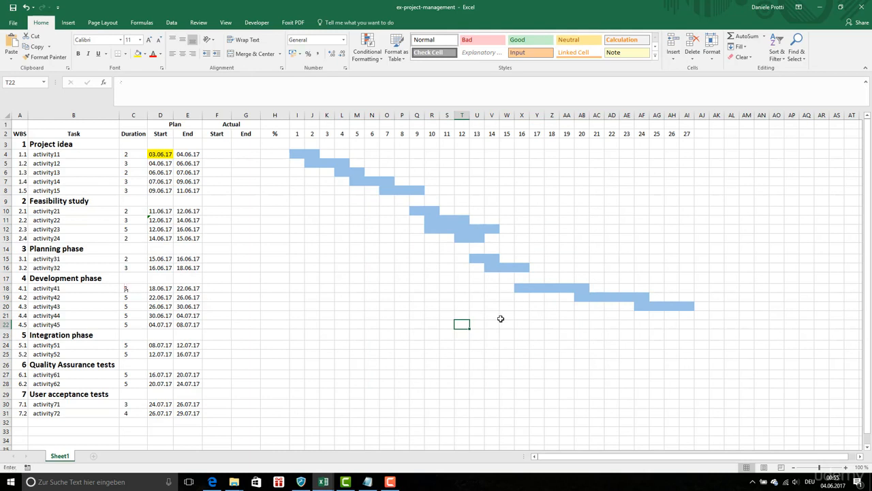
pyautogui.press('Return')
pyautogui.write('3')
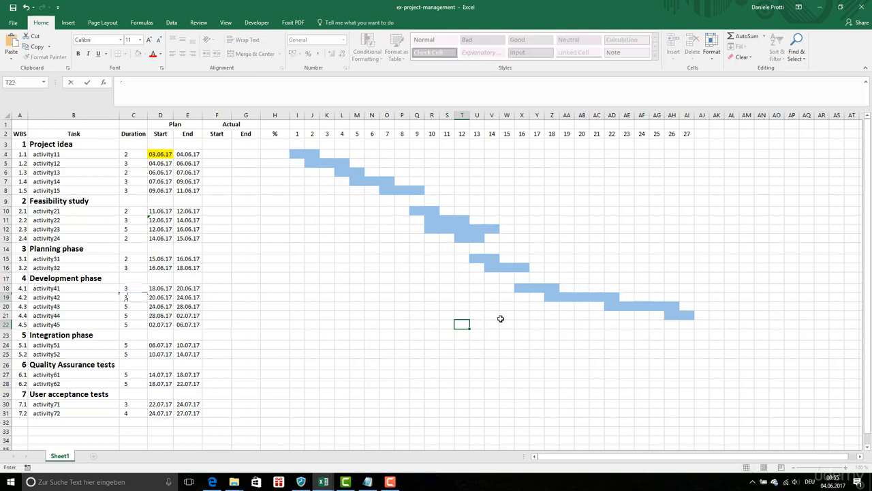
pyautogui.press('Return')
pyautogui.write('3')
pyautogui.press('Return')
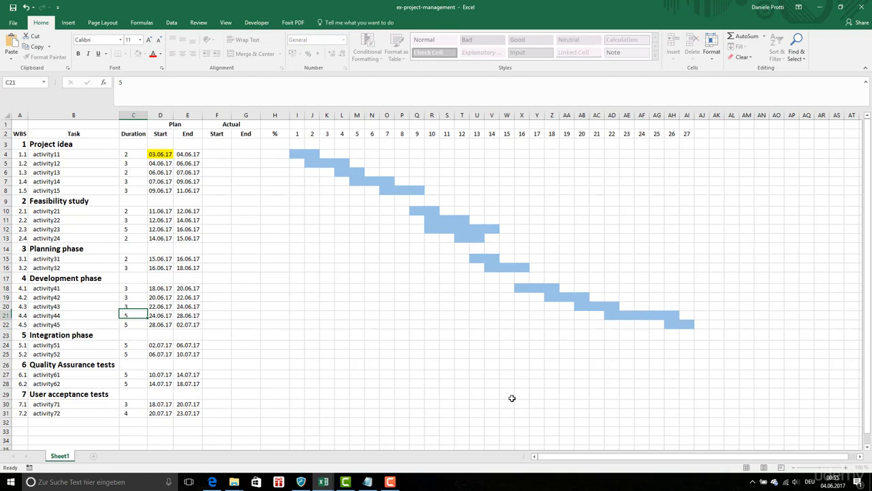
# - Extend the day number series in row 2 up to 36 in column AR
pyautogui.moveTo(672, 132); pyautogui.dragTo(831, 137)
pyautogui.click(834, 144)
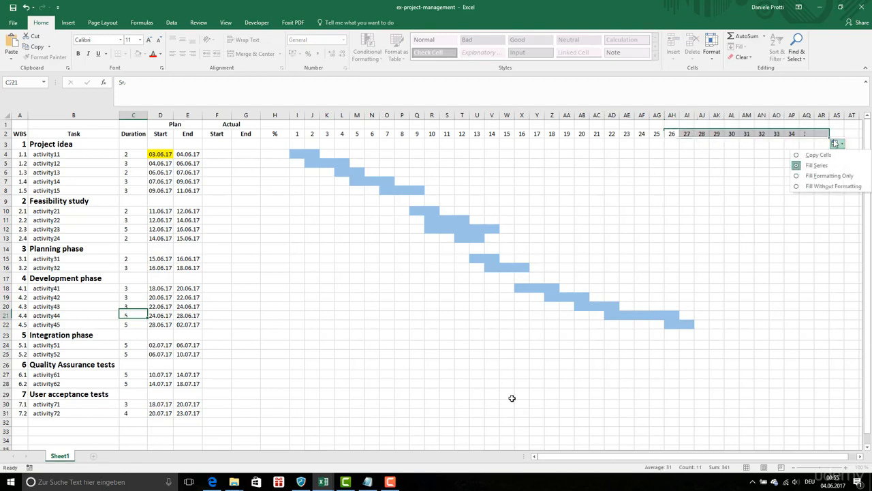
pyautogui.click(719, 164)
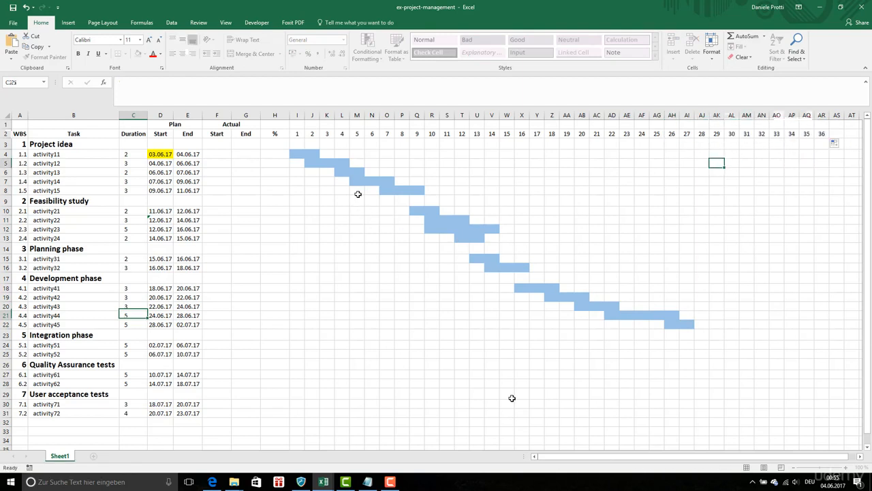
# - Copy the formatting of cell I4 to AJ4 and the range AK4:AR31 with the Format Painter
pyautogui.click(294, 153)
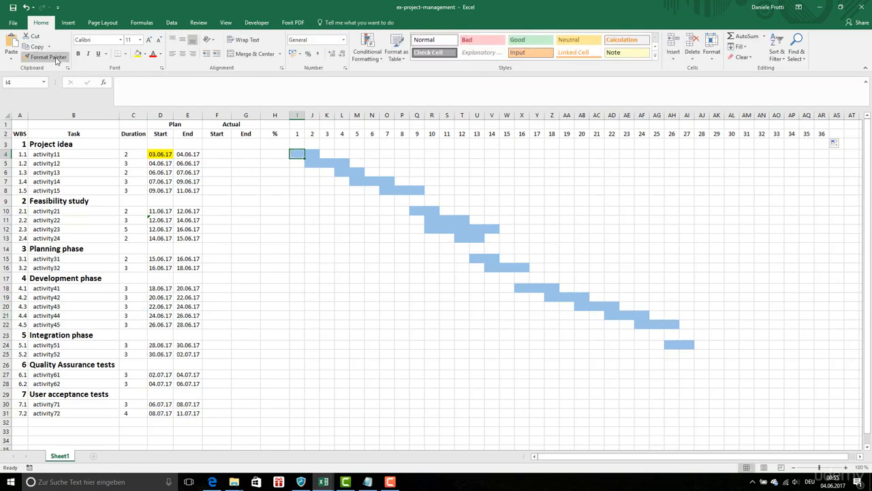
pyautogui.click(56, 60)
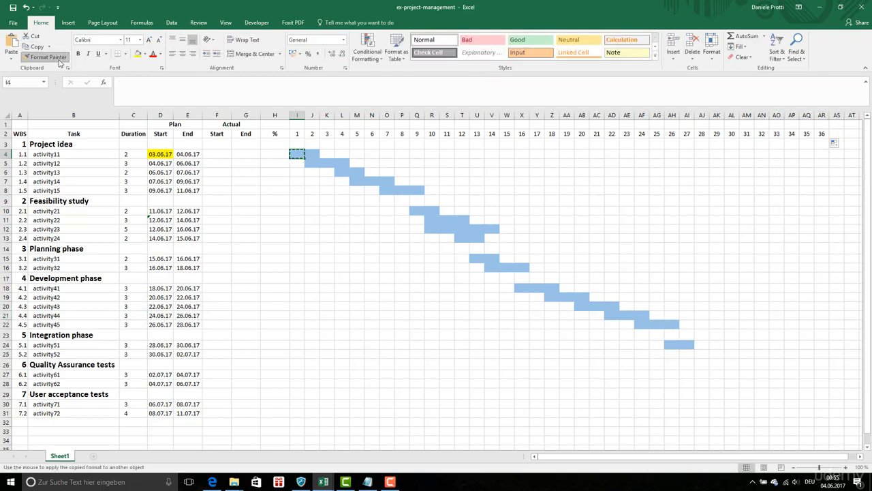
pyautogui.click(700, 156)
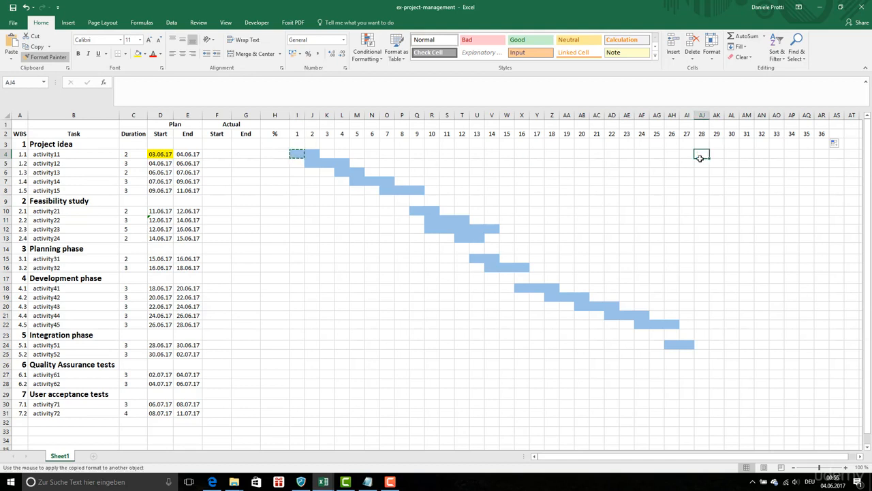
pyautogui.moveTo(700, 157); pyautogui.dragTo(706, 416)
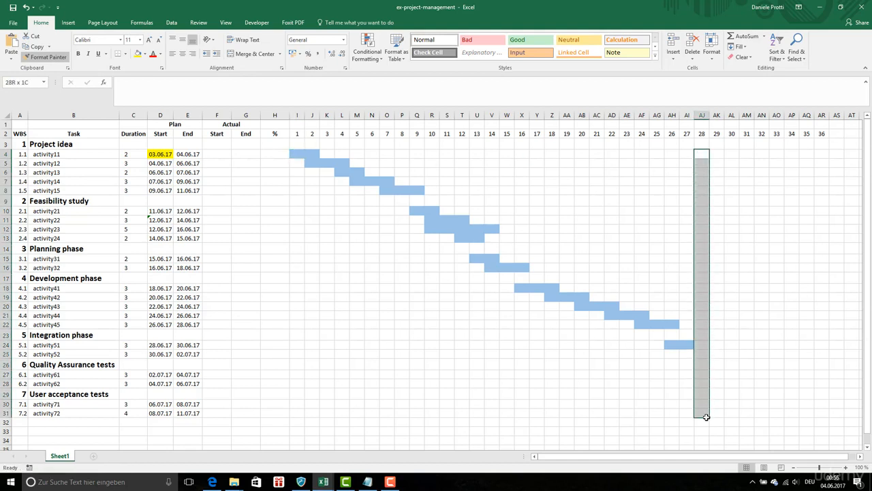
pyautogui.moveTo(716, 154); pyautogui.dragTo(822, 411)
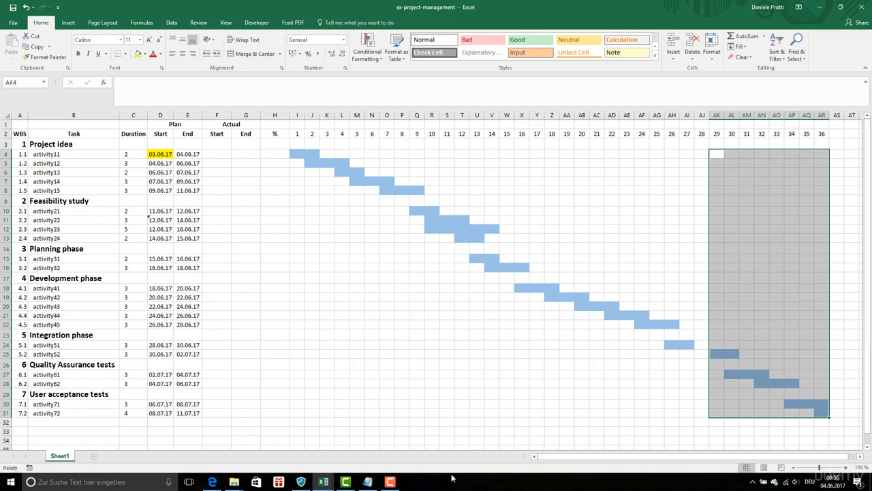
# - Extend the day numbers in row 2 up to 40 and copy the formatting of I4 to AS4:AV31
pyautogui.click(4, 421)
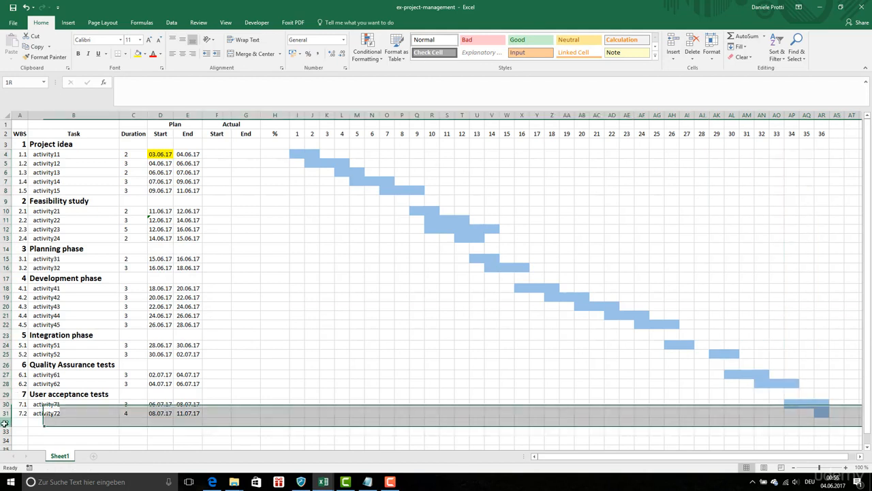
pyautogui.click(5, 413)
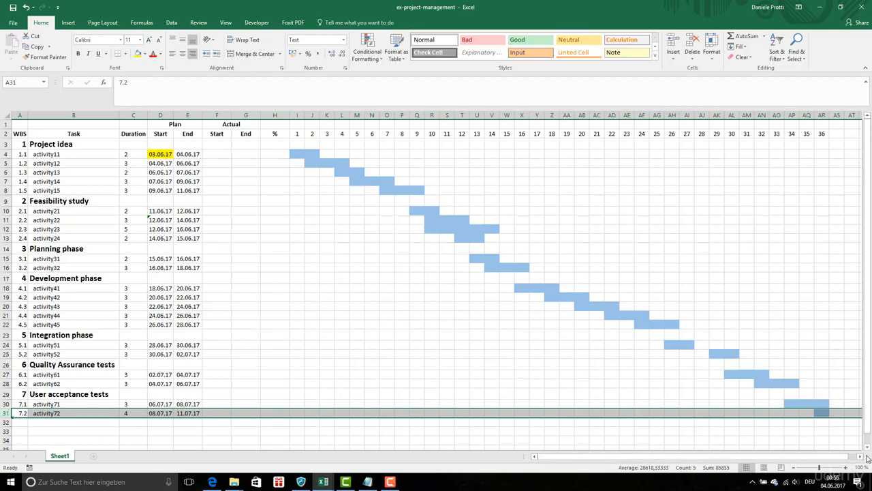
pyautogui.click(861, 457)
pyautogui.click(860, 457)
pyautogui.click(861, 456)
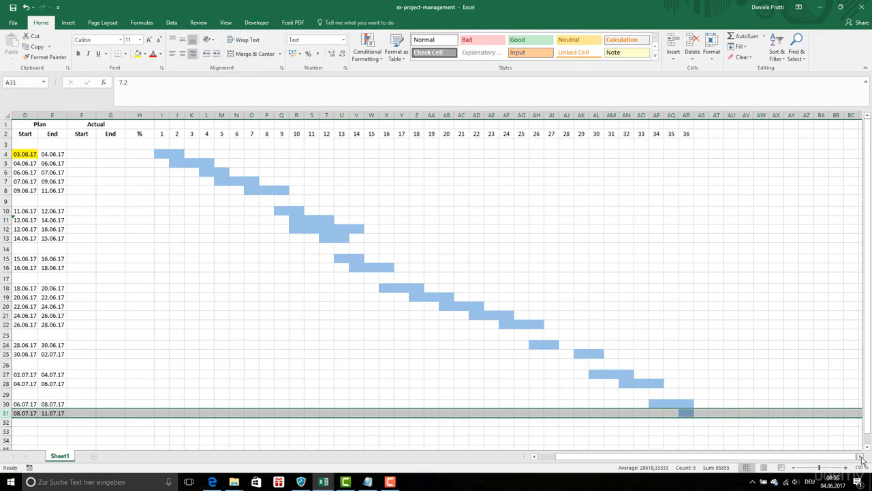
pyautogui.moveTo(701, 154); pyautogui.dragTo(742, 413)
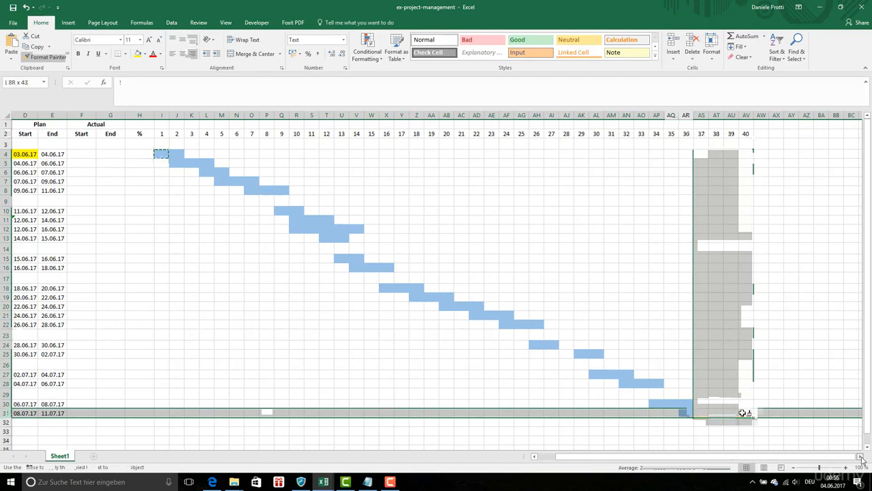
pyautogui.click(736, 401)
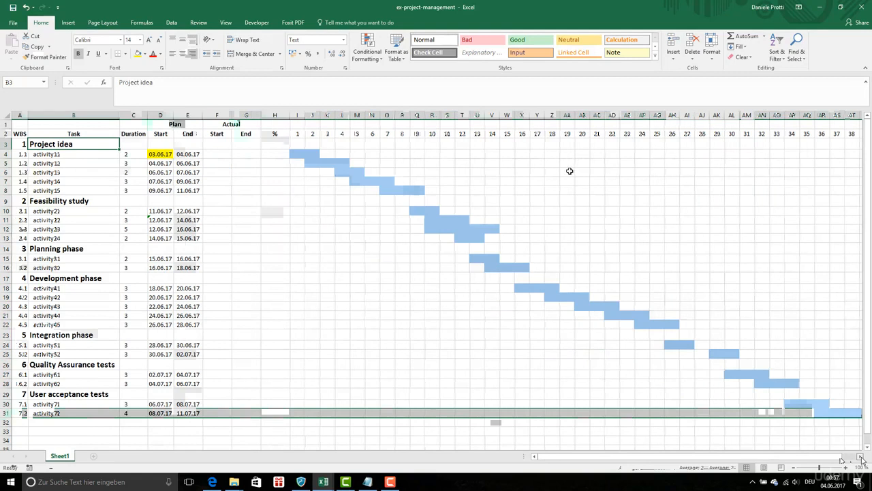
# - Create a formula-based conditional formatting rule, beginning with =FIND(, for the table and timeline from A3 through row 33
pyautogui.click(20, 144)
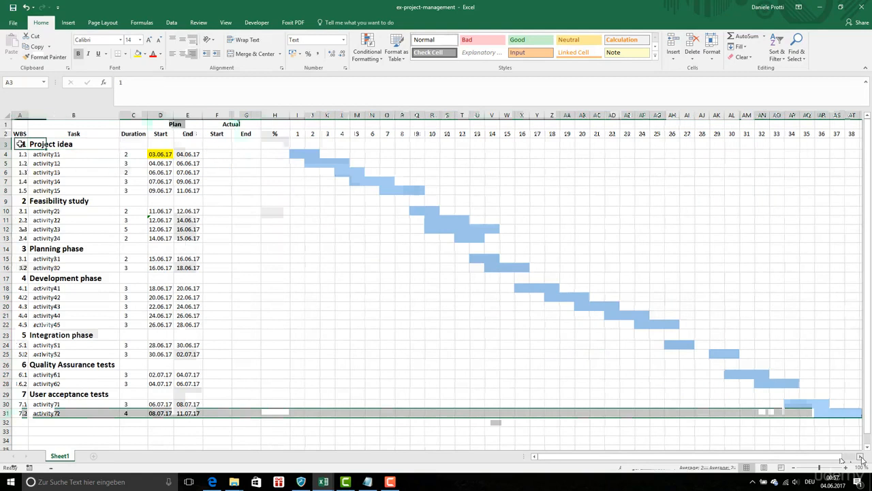
pyautogui.moveTo(20, 144); pyautogui.dragTo(630, 144)
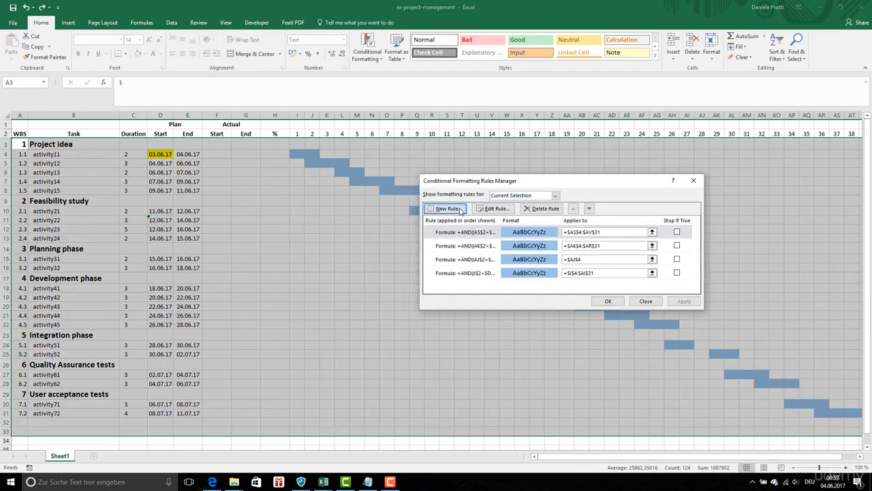
pyautogui.click(464, 210)
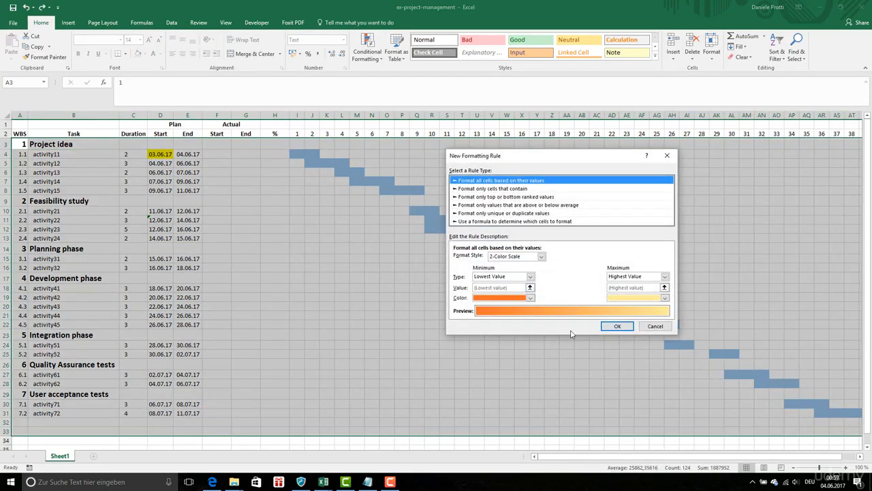
pyautogui.click(486, 221)
pyautogui.click(484, 258)
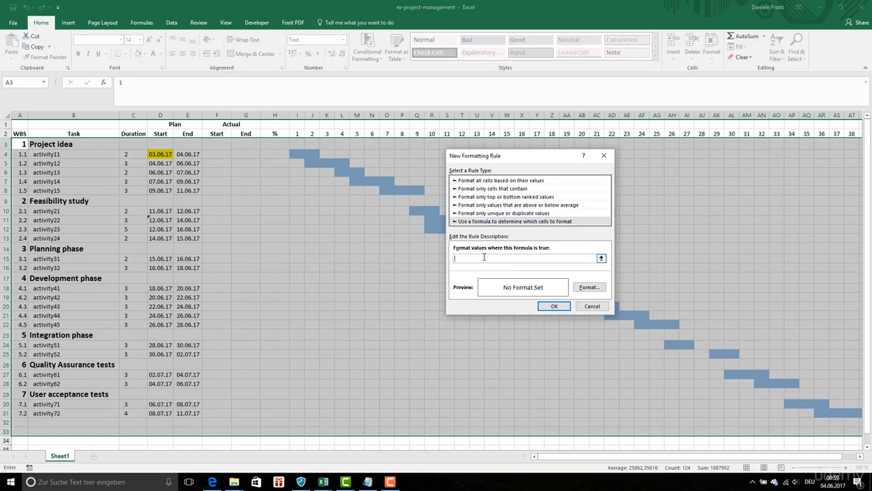
pyautogui.write('=FIND(')
# - Give the new conditional formatting rule a medium grey background fill
pyautogui.click(589, 287)
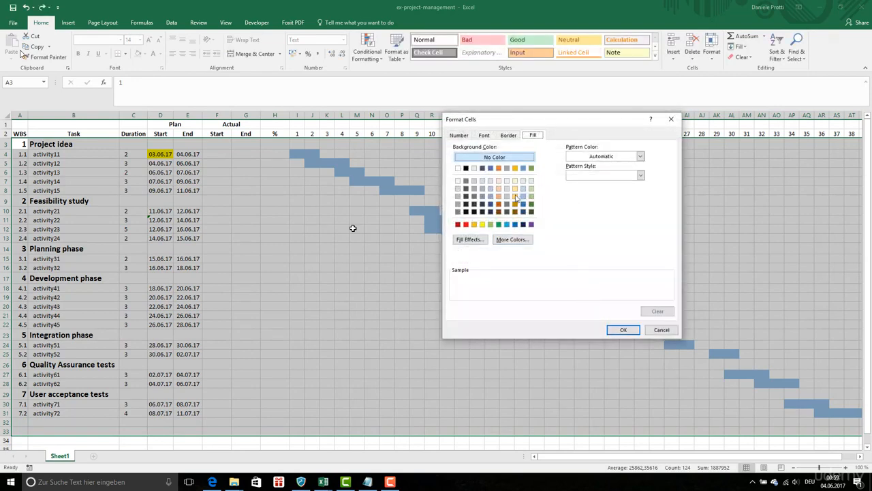
pyautogui.click(474, 196)
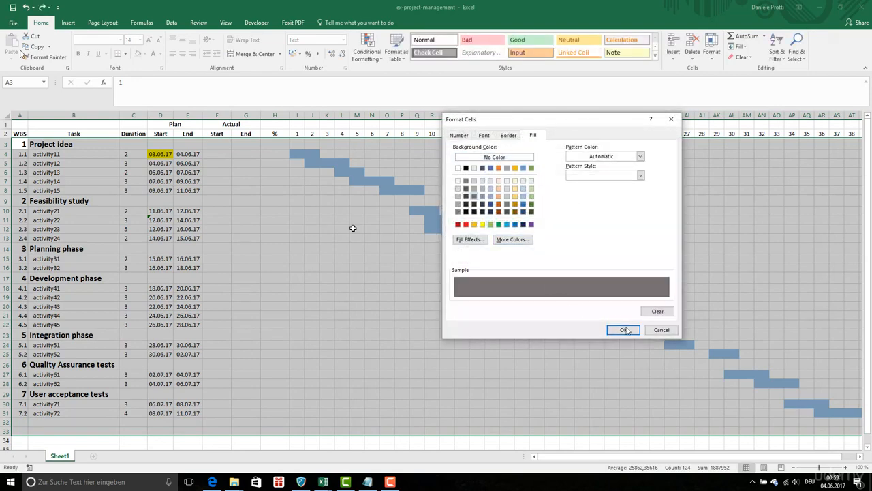
pyautogui.click(474, 188)
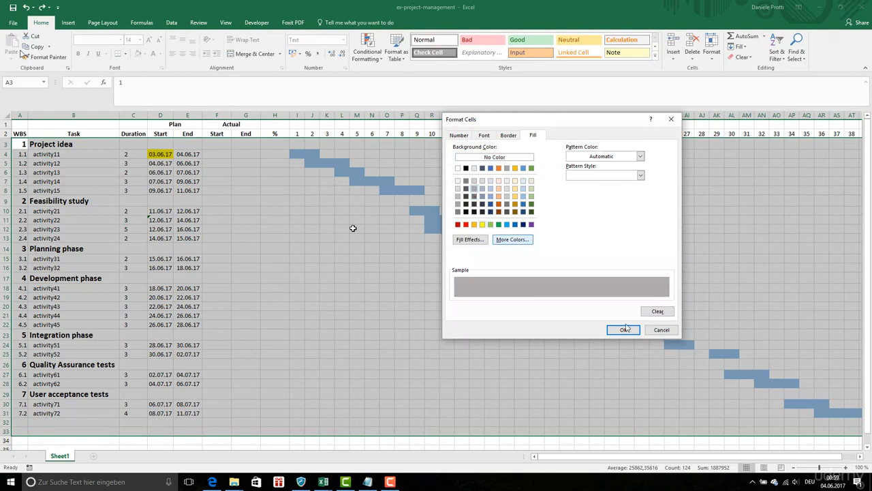
pyautogui.click(623, 329)
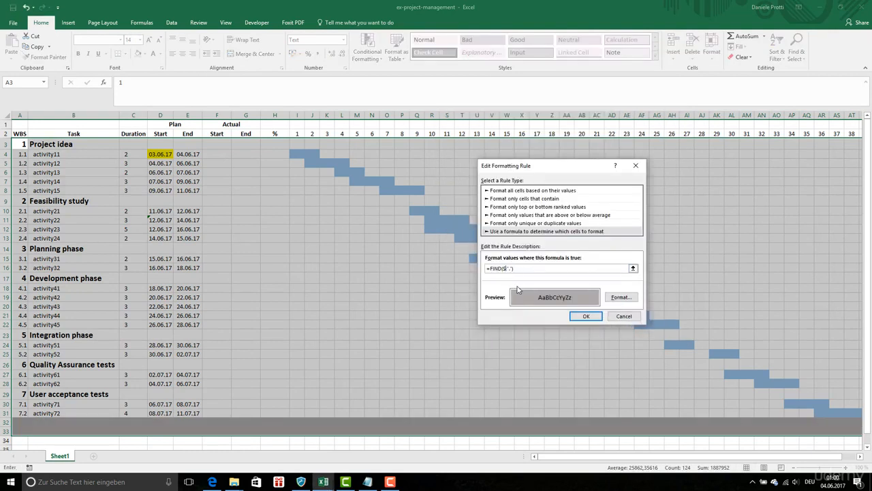
# - Edit the grey fill rule's formula to =FIND(".";$A3)<=0
pyautogui.doubleClick(510, 268)
pyautogui.press('BackSpace')
pyautogui.write(',";')
pyautogui.write('$')
pyautogui.write('A3)<=0')
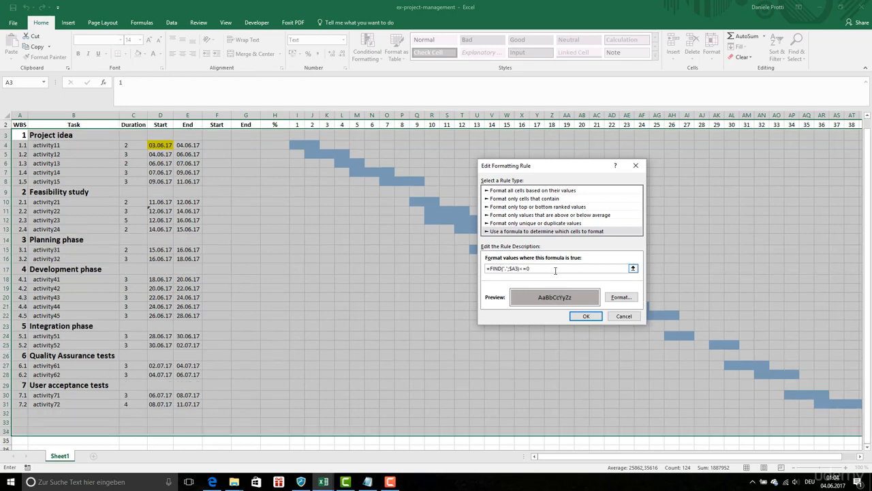
# - Change the grey fill rule's formula to =IFERROR(FIND(".";$A3);"NO")="NO" and apply it
pyautogui.press('BackSpace')
pyautogui.press('BackSpace')
pyautogui.press('BackSpace')
pyautogui.write('IFERROR(')
pyautogui.click(560, 268)
pyautogui.write(';"NO")="NO"')
pyautogui.click(586, 316)
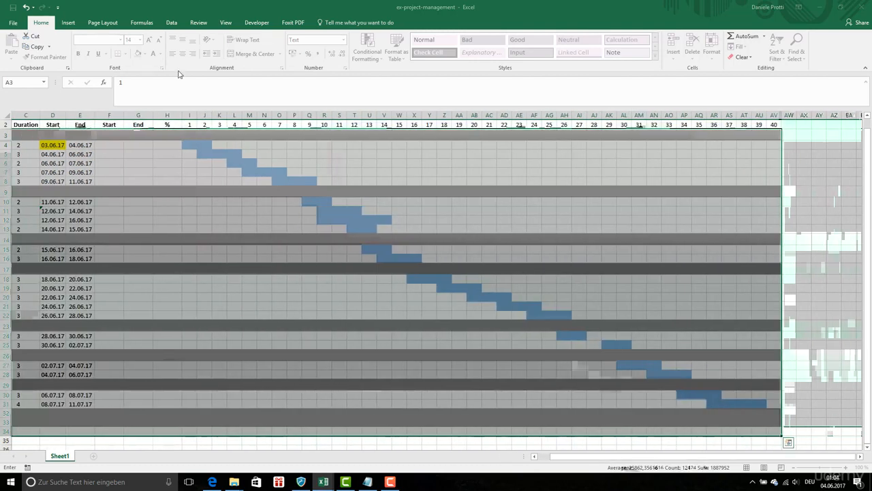
# - Review the conditional formatting rules and the range the grey fill rule applies to, then inspect the highlighted phase rows
pyautogui.click(379, 55)
pyautogui.click(392, 193)
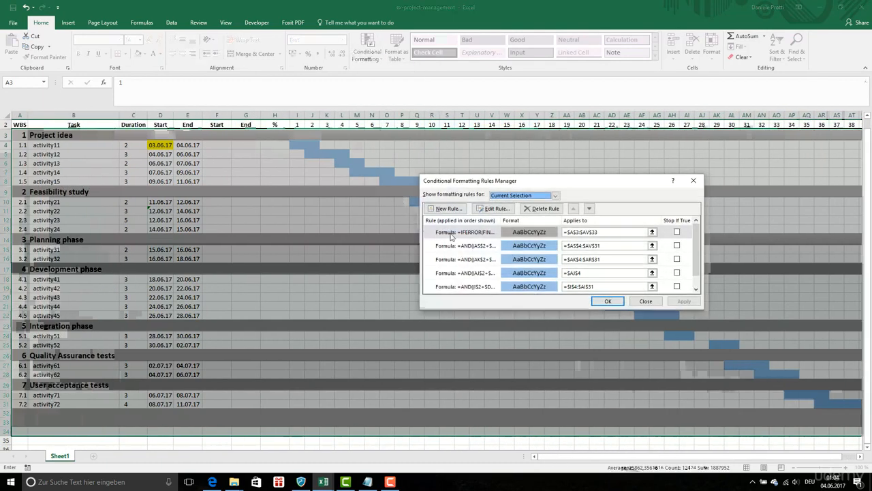
pyautogui.click(619, 233)
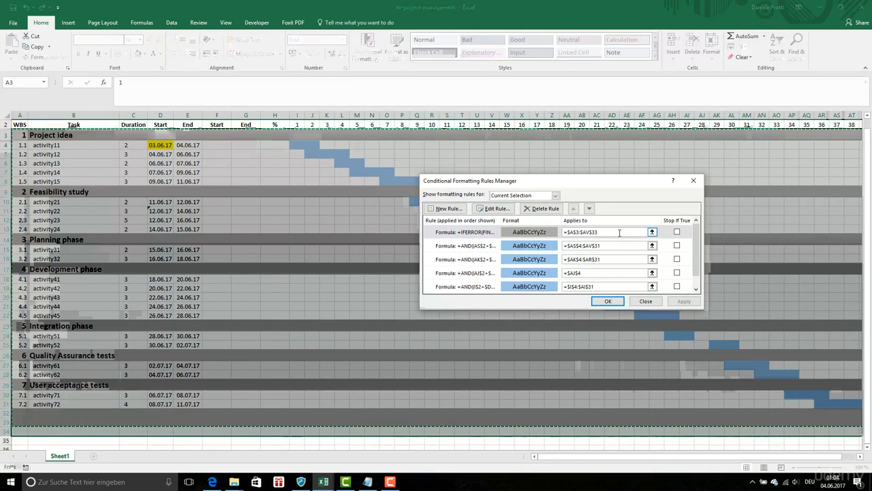
pyautogui.click(608, 301)
pyautogui.click(374, 344)
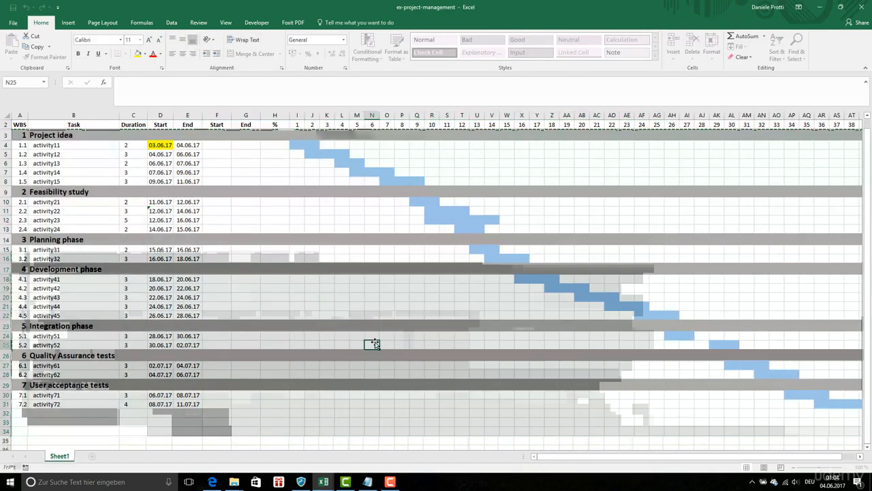
pyautogui.scroll(1, 376, 342)
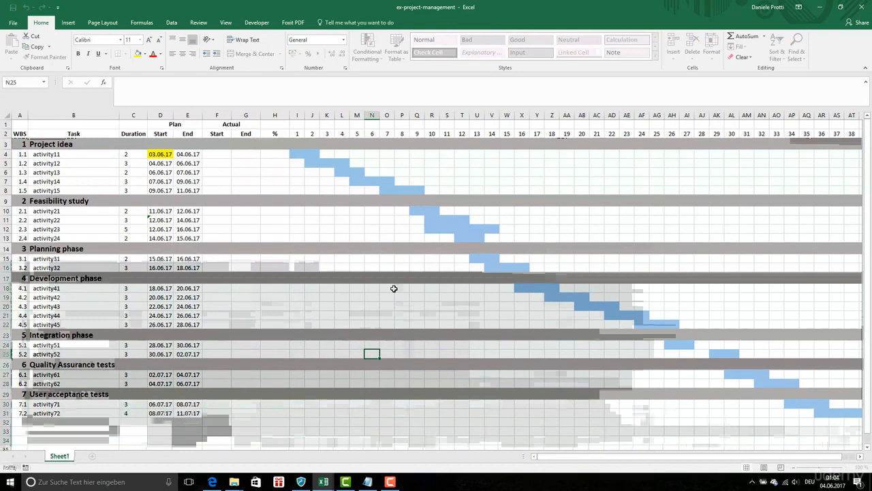
# - Enter a SUM formula over C4:C8 as the duration of the Project idea phase in C3
pyautogui.click(162, 155)
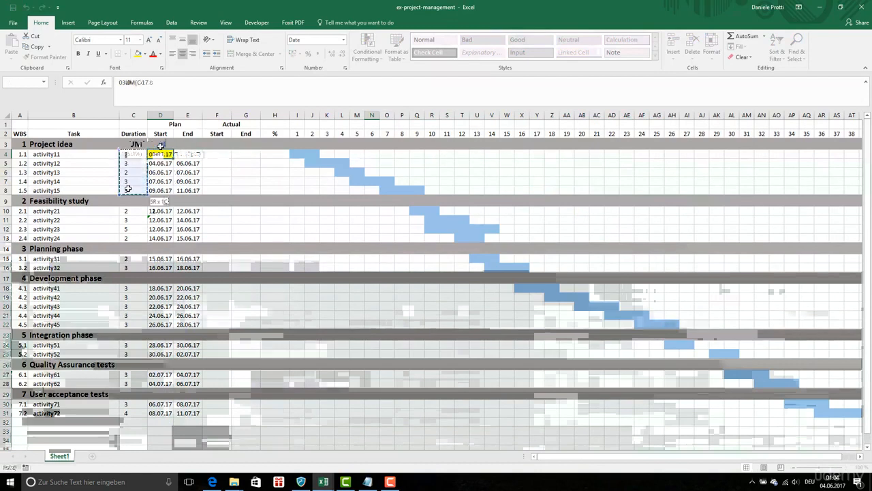
pyautogui.moveTo(128, 155); pyautogui.dragTo(127, 188)
pyautogui.press('Return')
# - Enter =MIN(D4:D8) as the planned start of the Project idea phase in D3
pyautogui.click(160, 145)
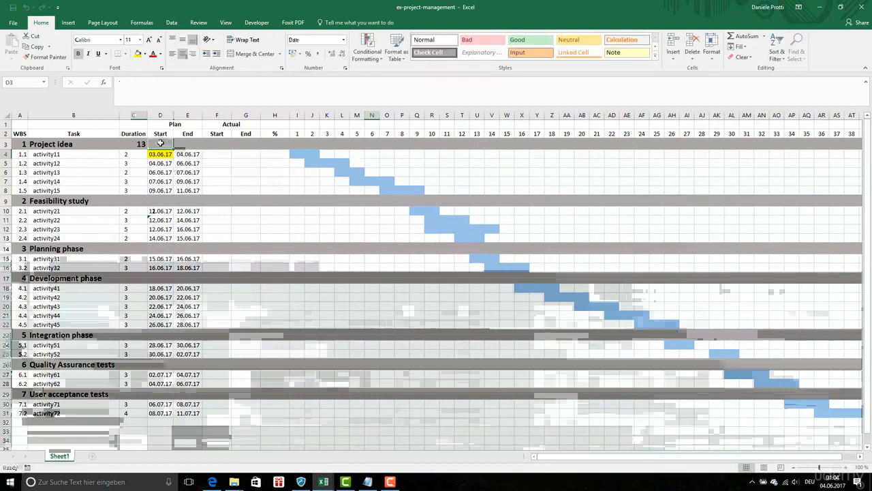
pyautogui.write('=MIN(')
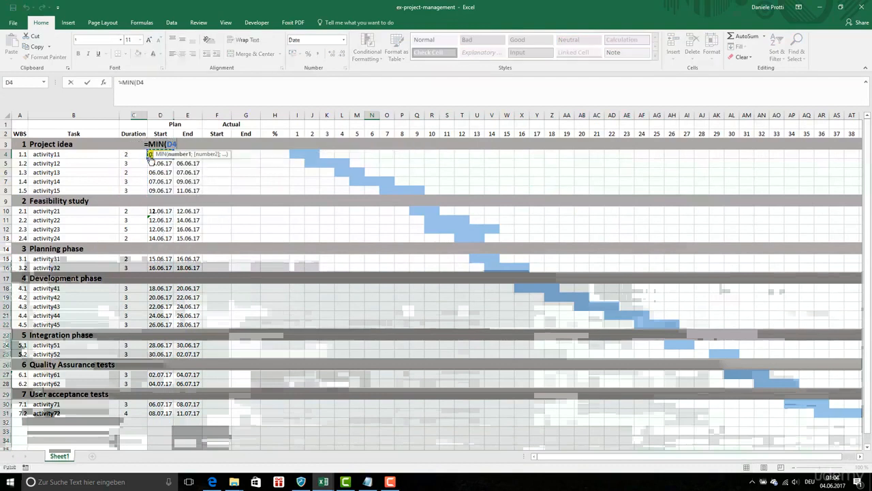
pyautogui.press('Down')
pyautogui.press('Down')
pyautogui.press('Down')
pyautogui.press('Down')
pyautogui.moveTo(153, 169); pyautogui.dragTo(155, 155)
pyautogui.press('Return')
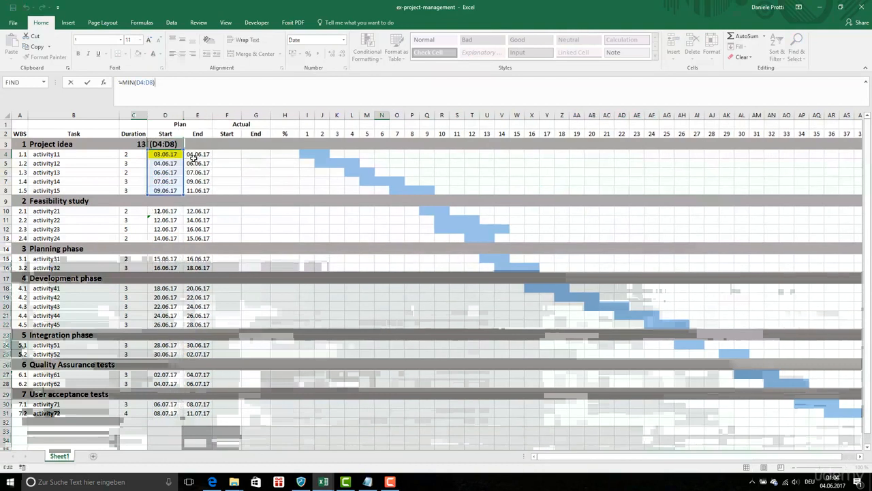
pyautogui.click(194, 157)
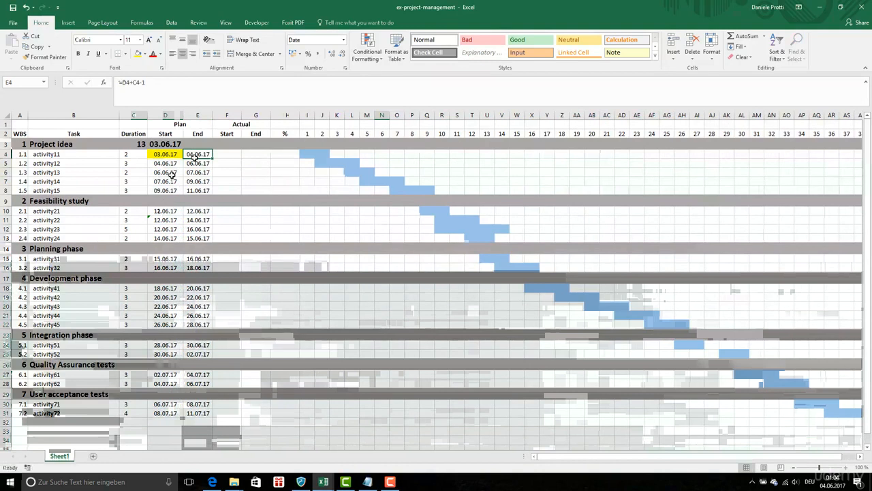
pyautogui.click(167, 145)
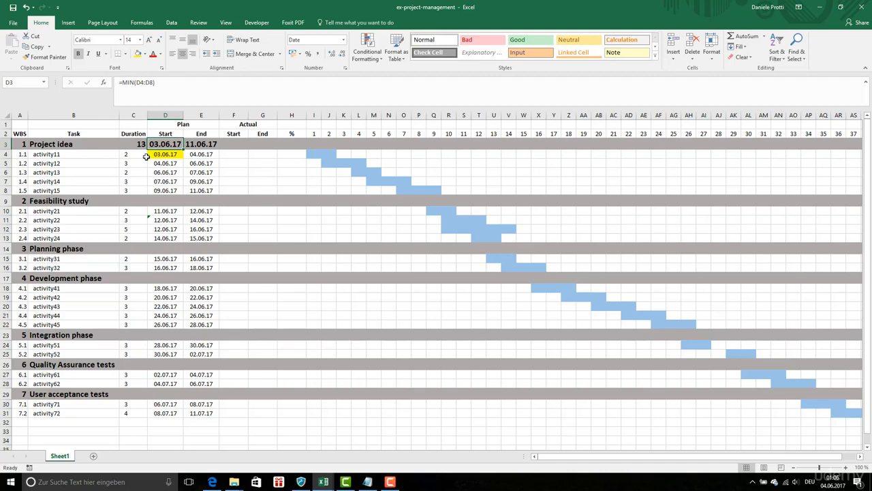
# - Try a duration of 1 for activity11 and check how the bars shift across the whole timeline
pyautogui.click(144, 155)
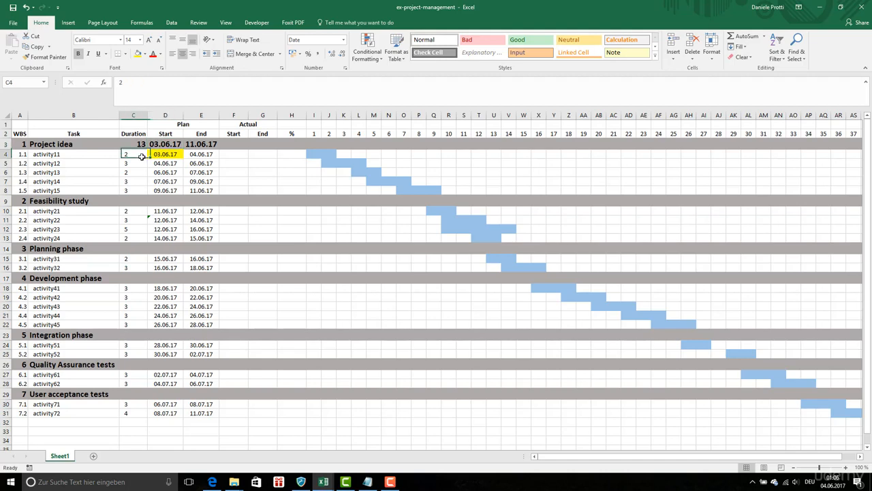
pyautogui.write('1')
pyautogui.click(140, 175)
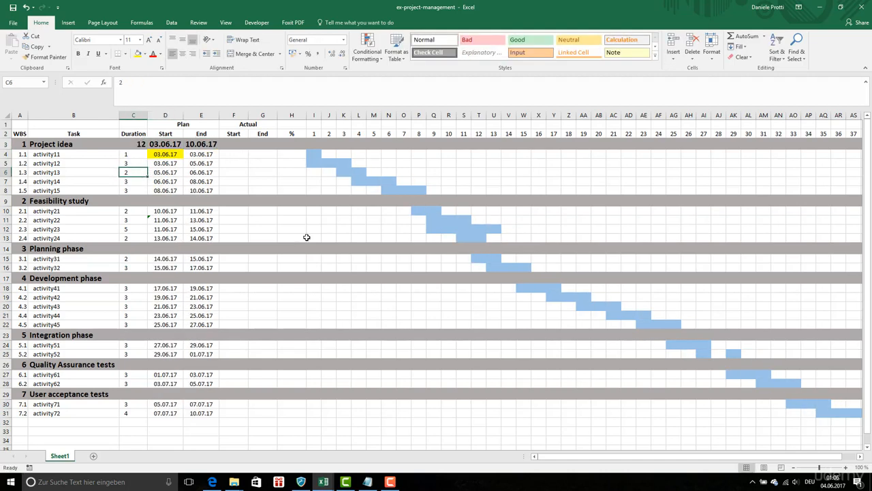
pyautogui.moveTo(732, 457); pyautogui.dragTo(748, 462)
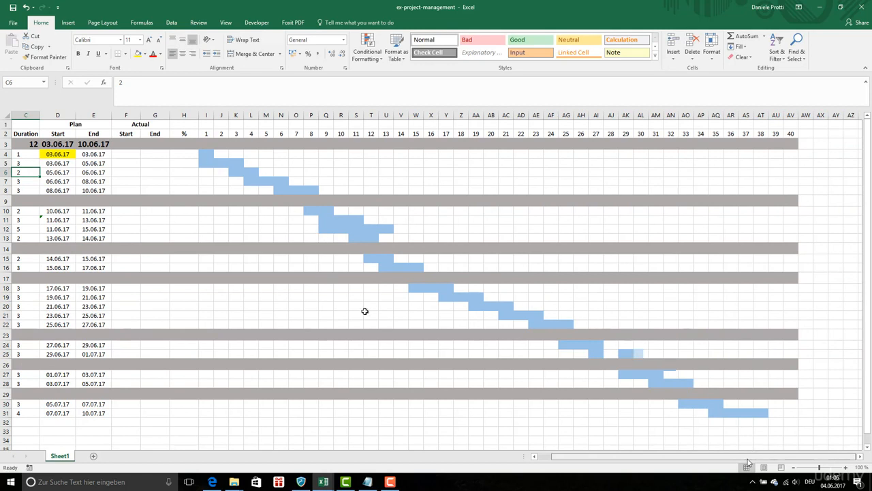
pyautogui.moveTo(652, 462); pyautogui.dragTo(625, 460)
# - Narrow the % column H
pyautogui.moveTo(305, 115)
pyautogui.mouseDown()
pyautogui.moveTo(286, 115)
pyautogui.moveTo(295, 116)
pyautogui.mouseUp()
pyautogui.click(262, 200)
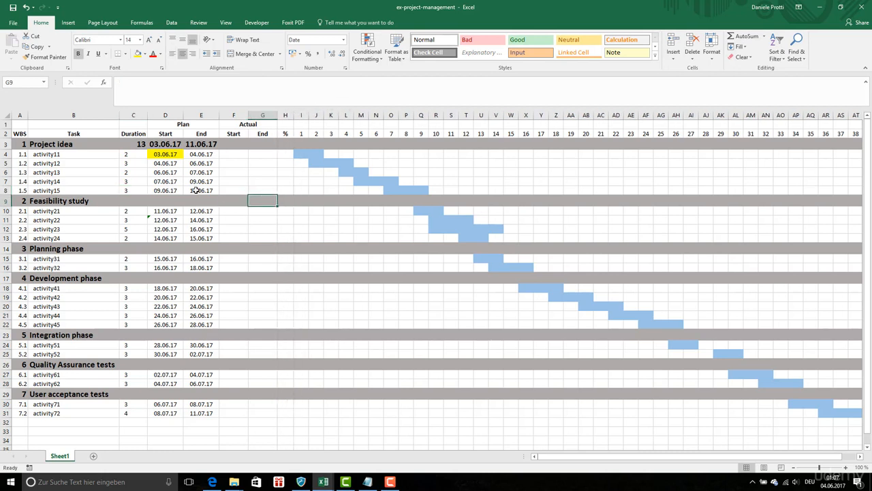